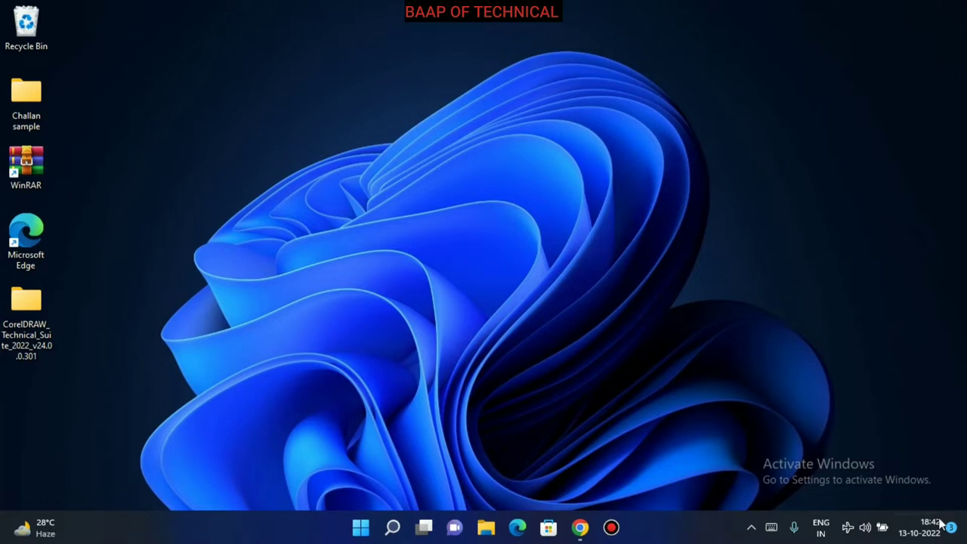
# Cycle Airplane mode off and back on so the PC stays offline, then open Windows Security from the hidden tray icons.
pyautogui.click(847, 527)
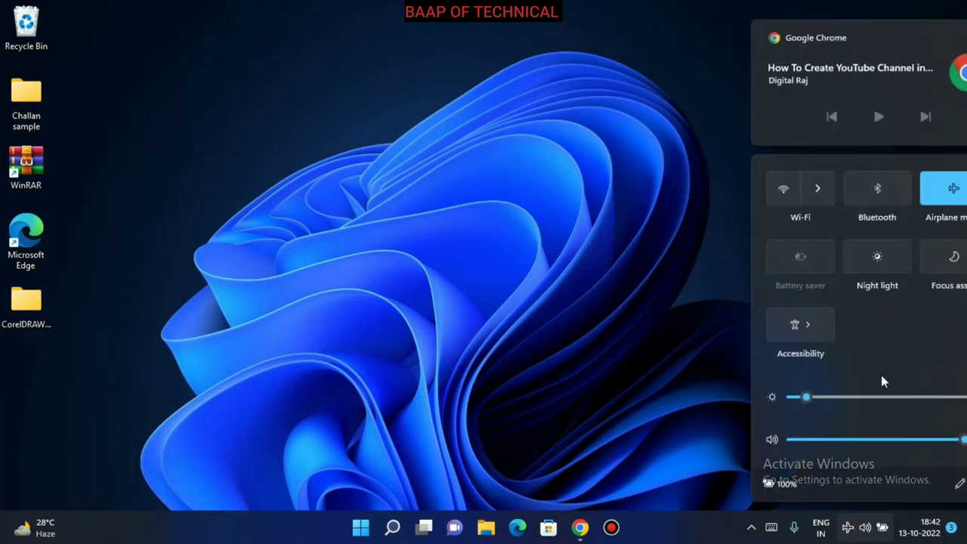
pyautogui.click(906, 191)
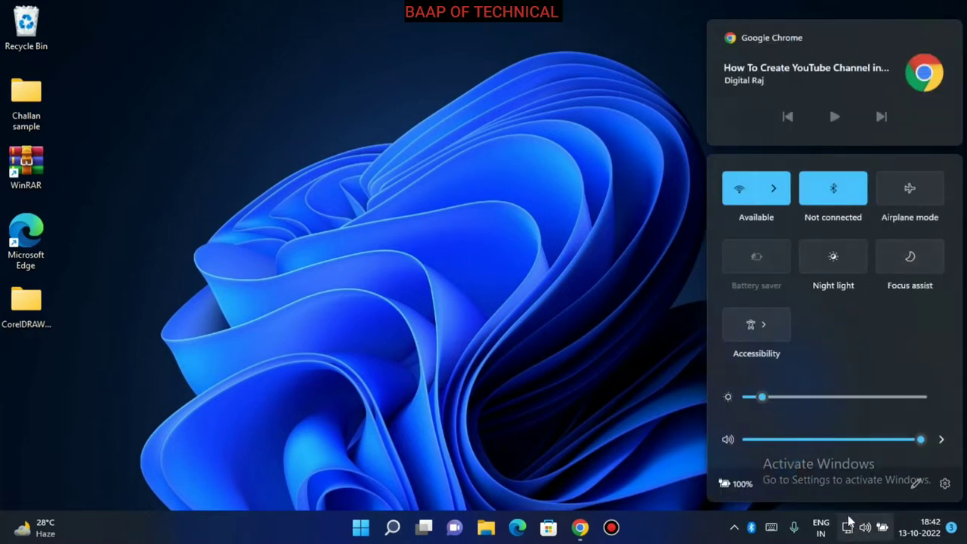
pyautogui.click(922, 193)
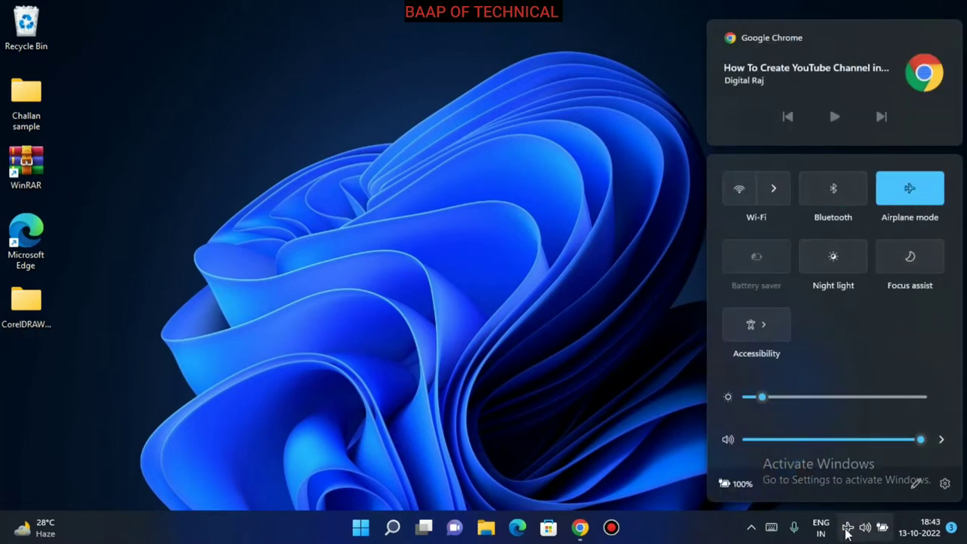
pyautogui.click(846, 532)
pyautogui.click(751, 528)
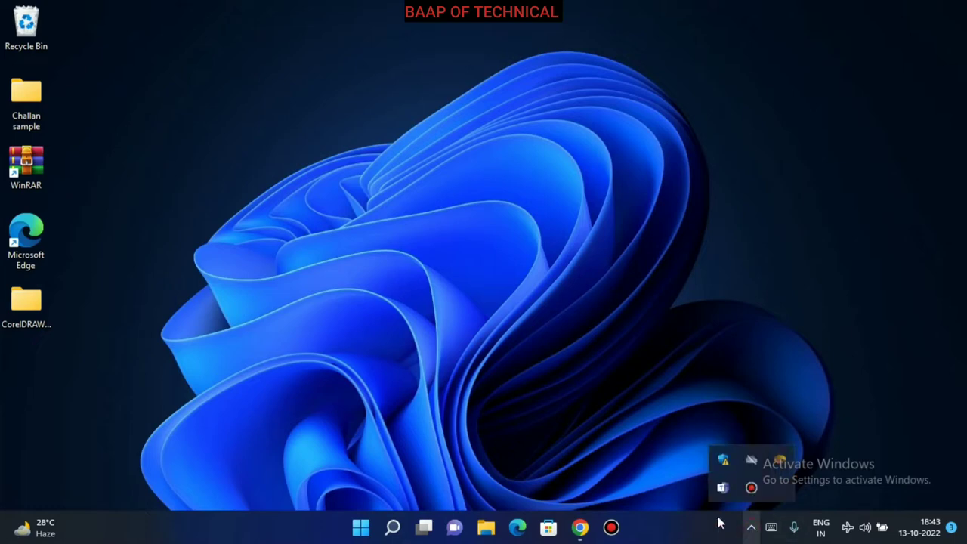
pyautogui.click(723, 459)
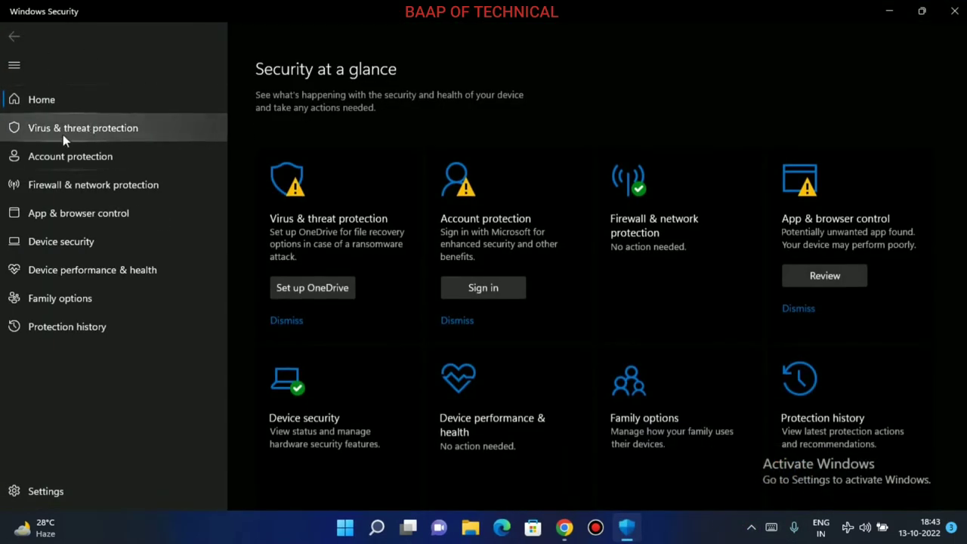
# In Virus & threat protection settings, turn off real-time and cloud-delivered protection.
pyautogui.click(172, 132)
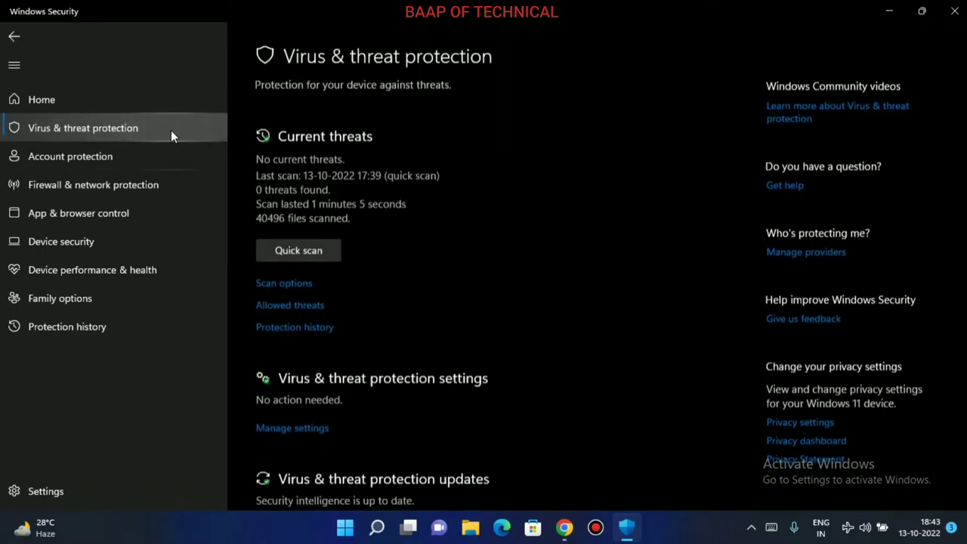
pyautogui.scroll(-2, 311, 325)
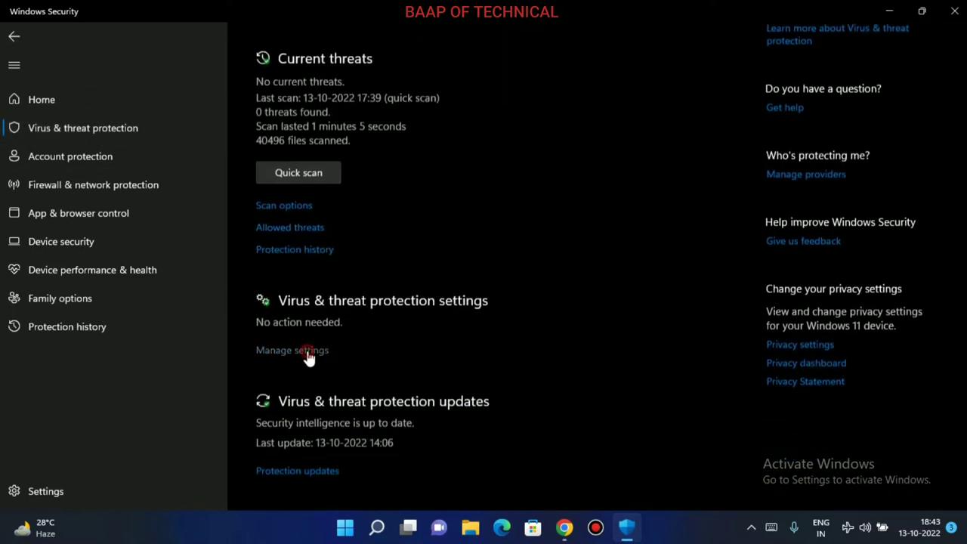
pyautogui.click(307, 352)
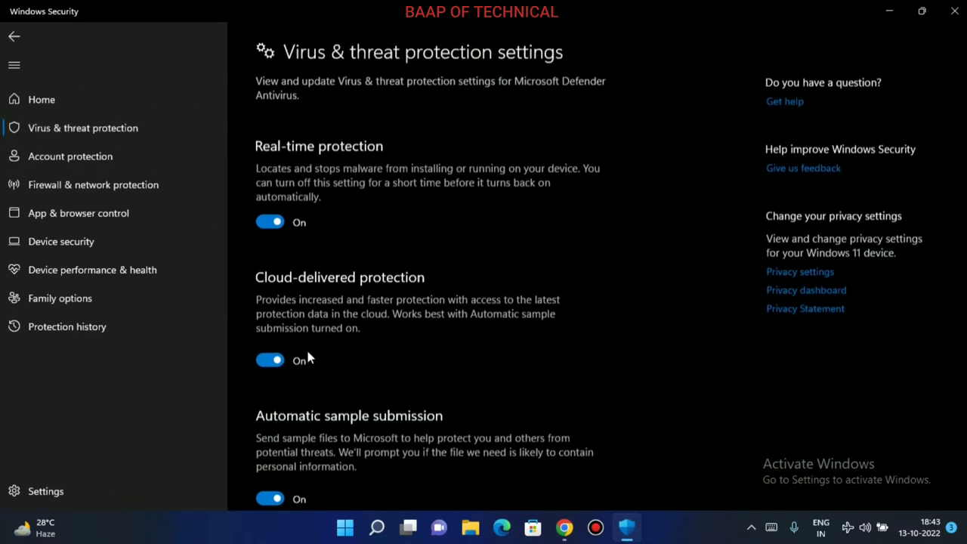
pyautogui.click(264, 224)
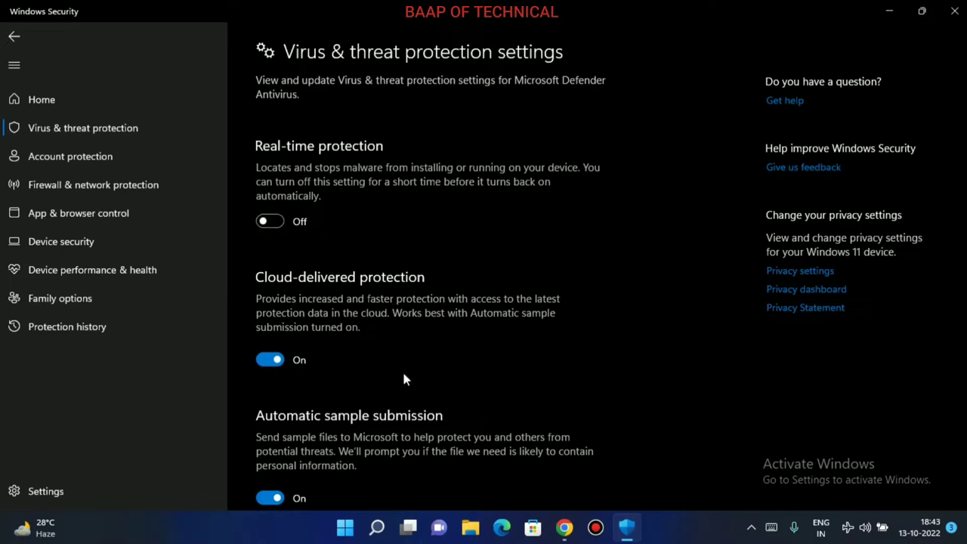
pyautogui.click(271, 384)
# Turn off automatic sample submission and tamper protection, dismiss the notification and minimise the window.
pyautogui.scroll(-4, 279, 340)
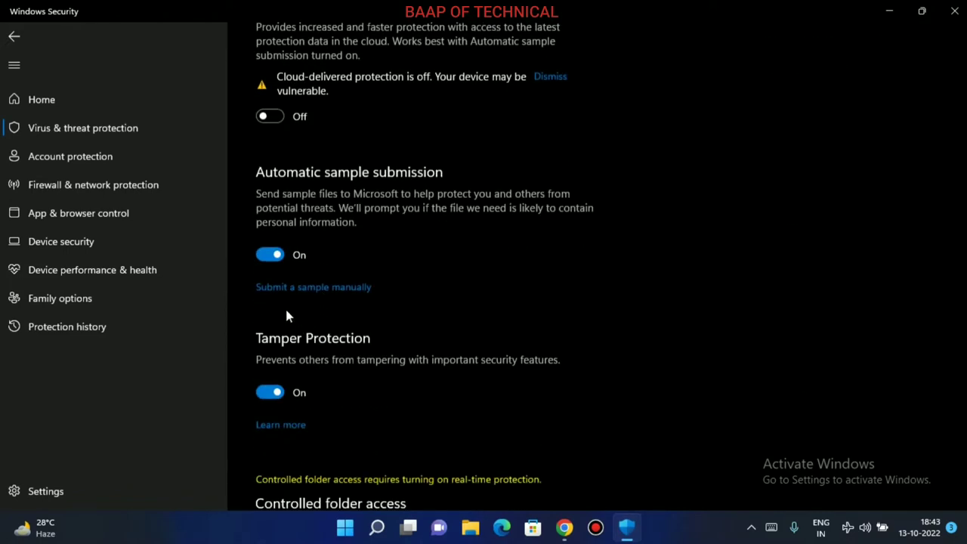
pyautogui.click(264, 255)
pyautogui.click(268, 422)
pyautogui.scroll(-1, 426, 355)
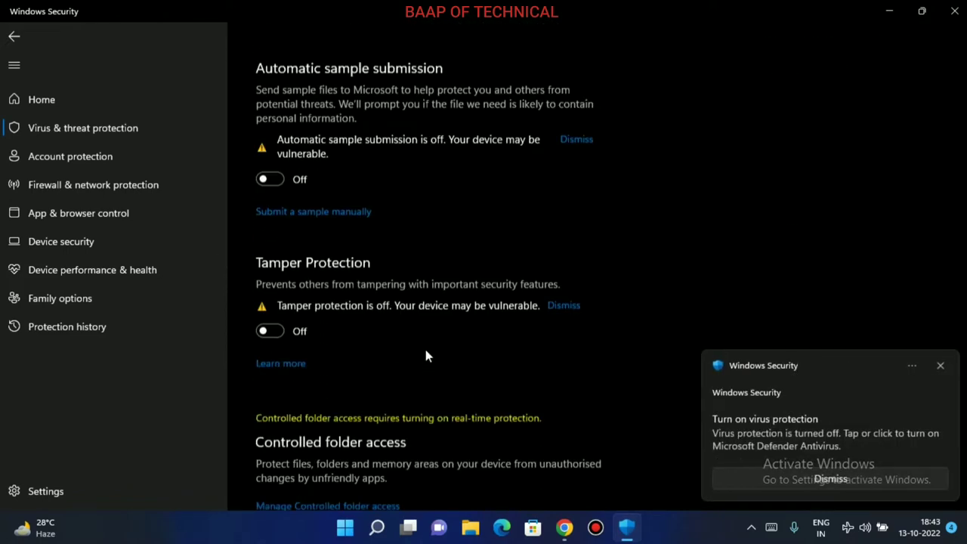
pyautogui.scroll(-2, 426, 355)
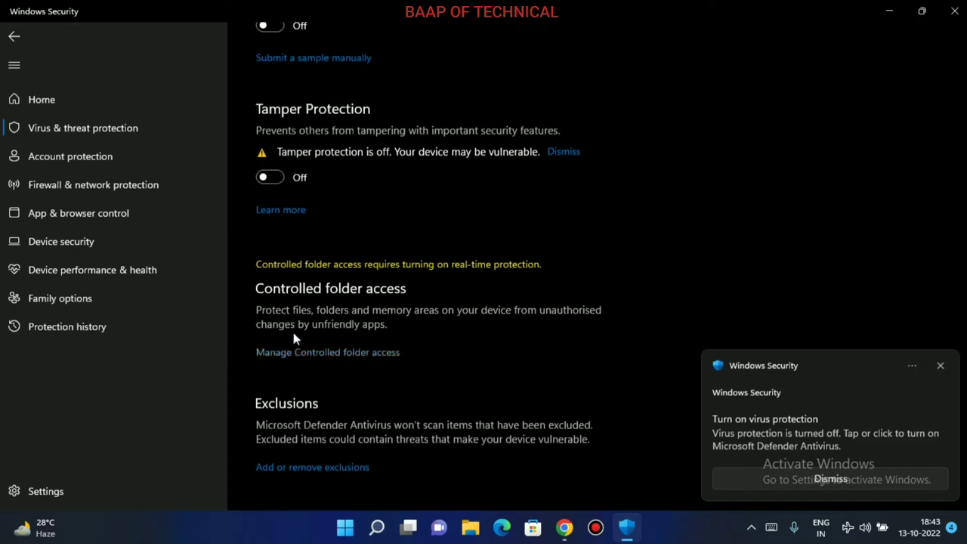
pyautogui.click(943, 365)
pyautogui.click(890, 12)
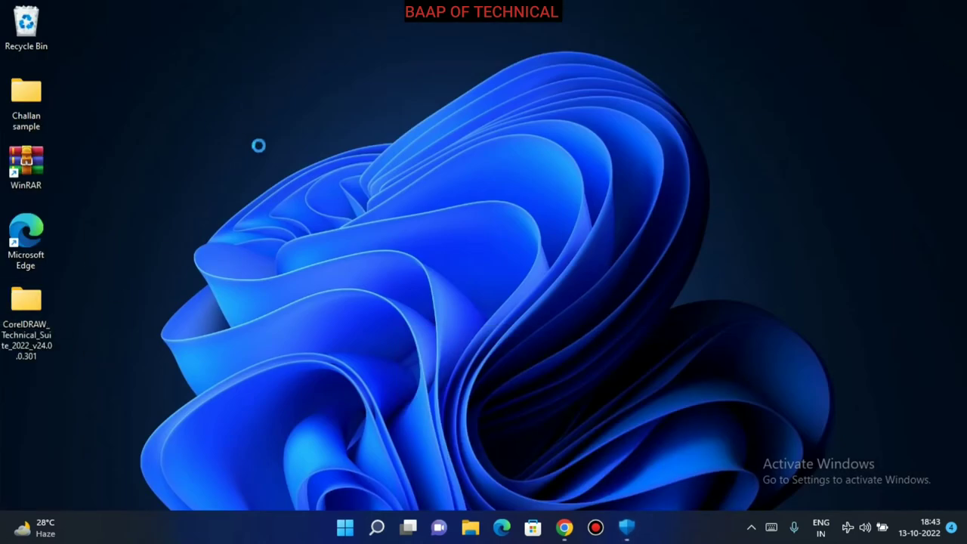
# Refresh the desktop, then run the Setup application from the CorelDRAW folder's Setup subfolder.
pyautogui.rightClick(254, 143)
pyautogui.click(275, 166)
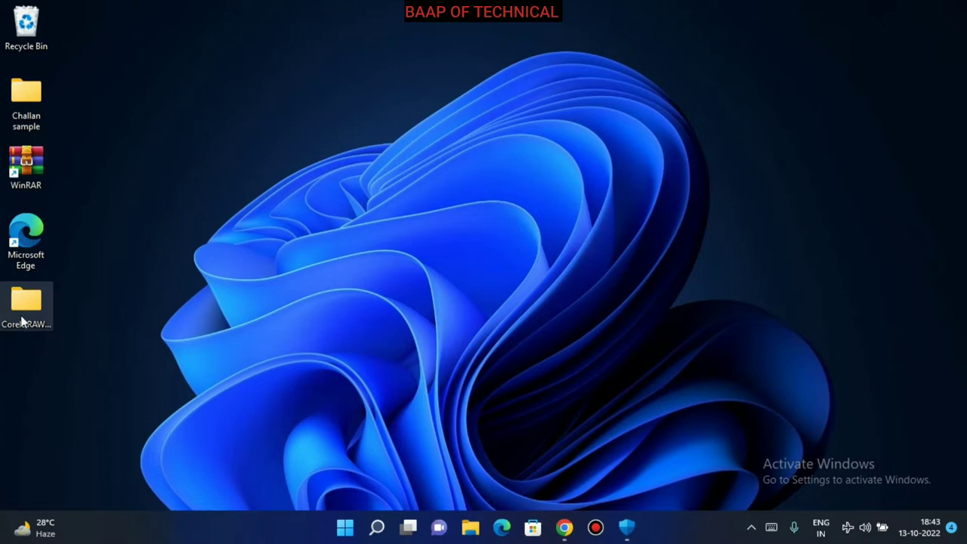
pyautogui.rightClick(22, 323)
pyautogui.click(97, 106)
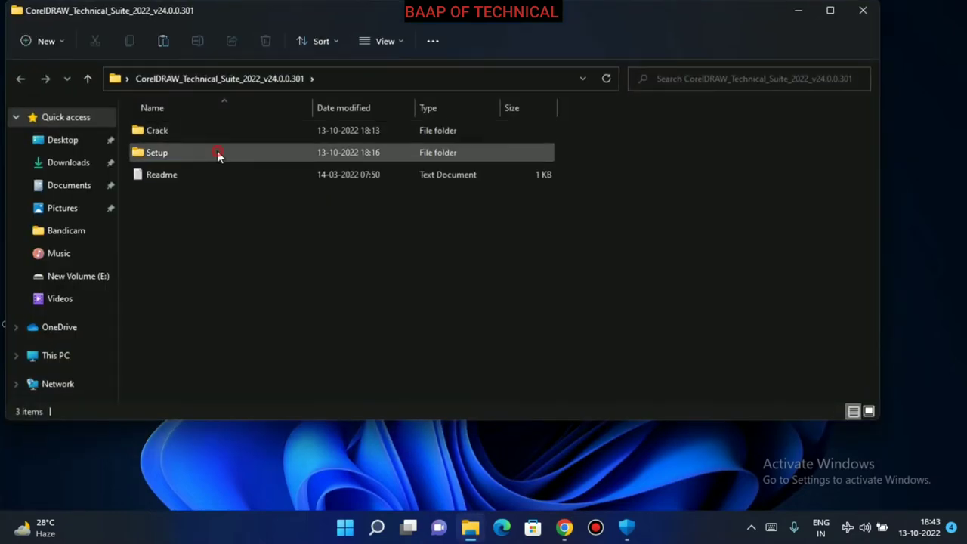
pyautogui.doubleClick(217, 152)
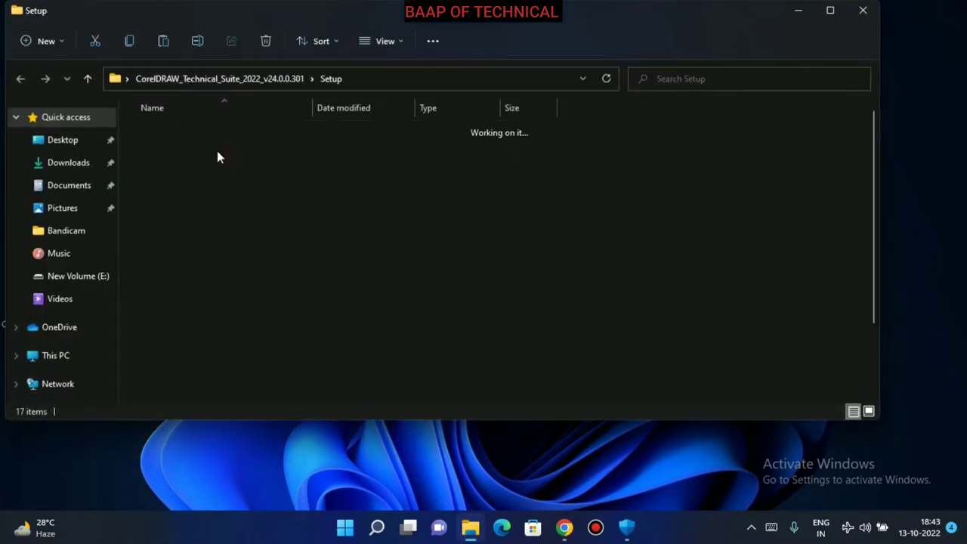
pyautogui.scroll(-2, 242, 303)
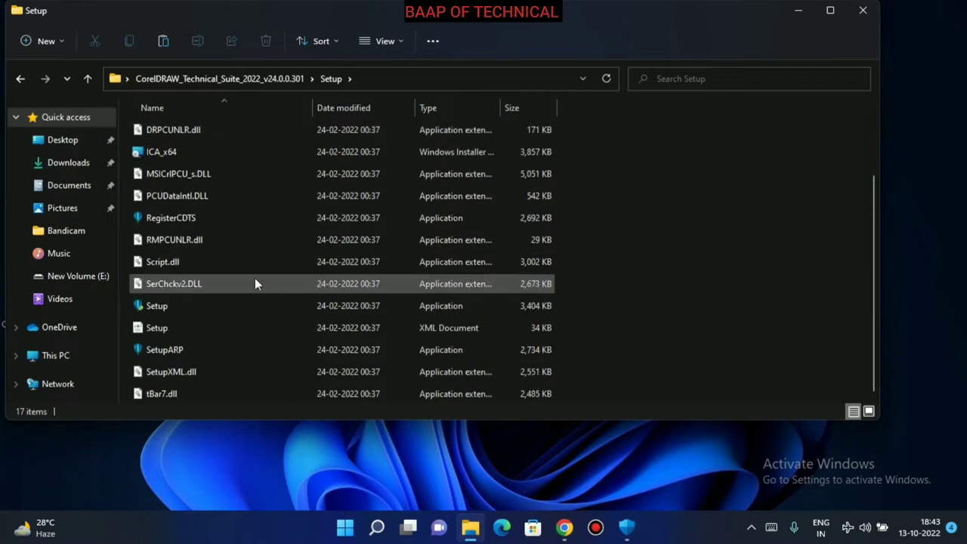
pyautogui.click(203, 314)
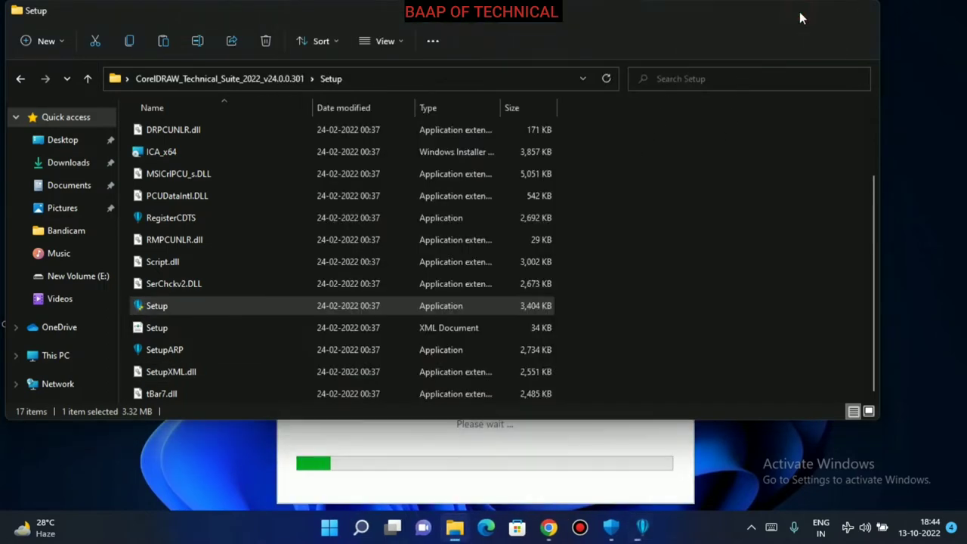
pyautogui.click(797, 13)
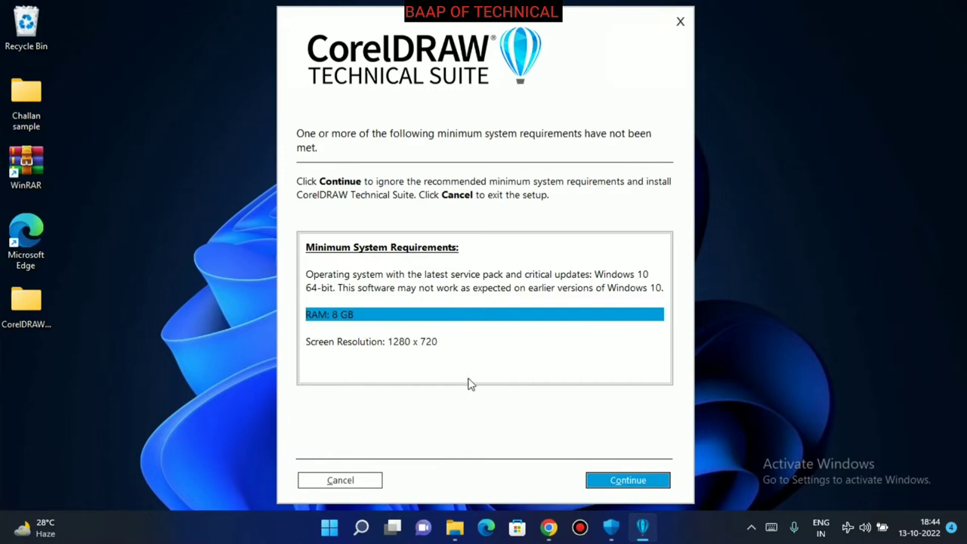
# Continue past the system-requirements warning, scroll through the licence agreement and accept it.
pyautogui.click(643, 484)
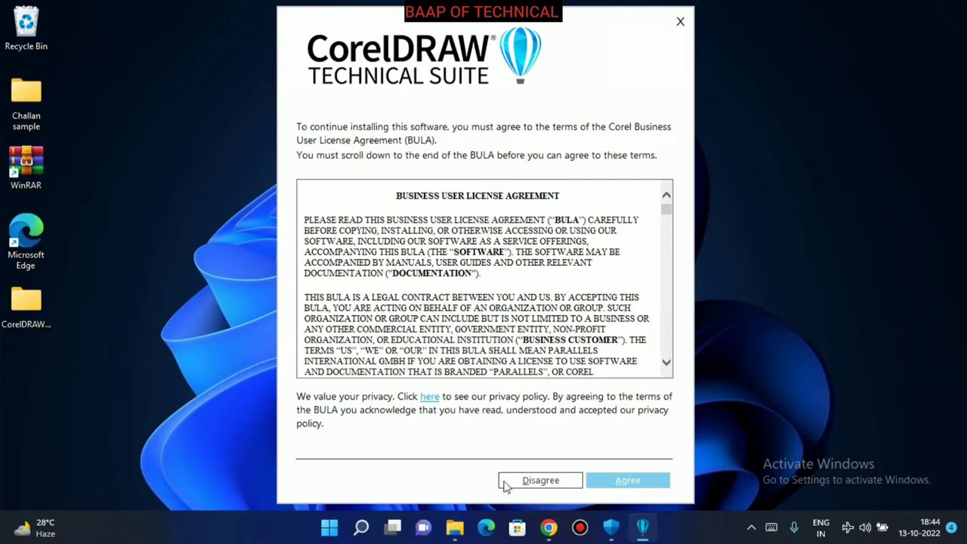
pyautogui.scroll(-20, 350, 239)
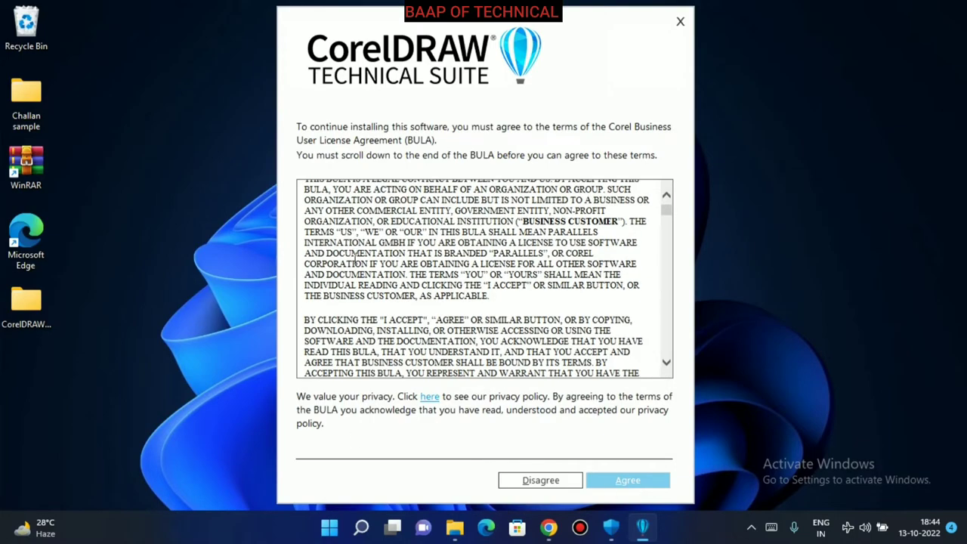
pyautogui.scroll(-20, 354, 259)
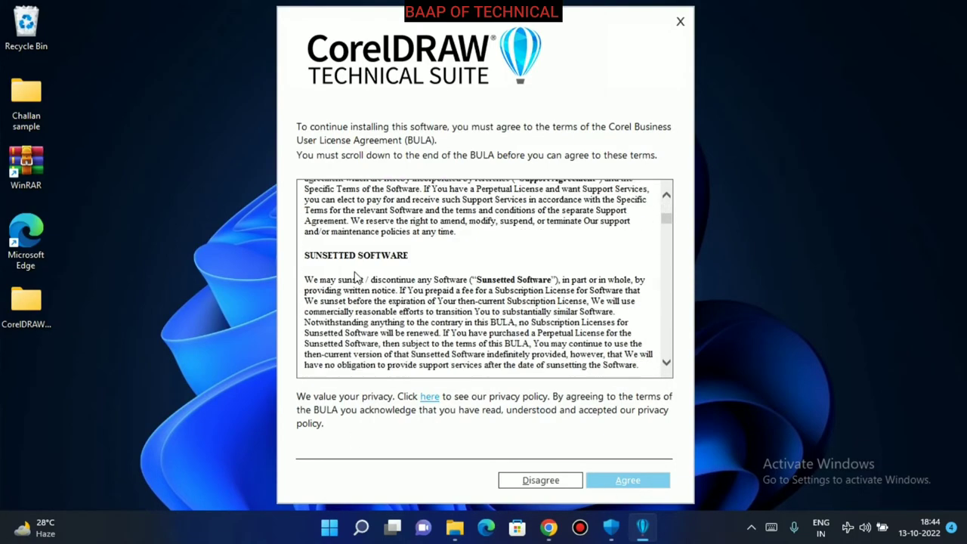
pyautogui.scroll(-15, 350, 312)
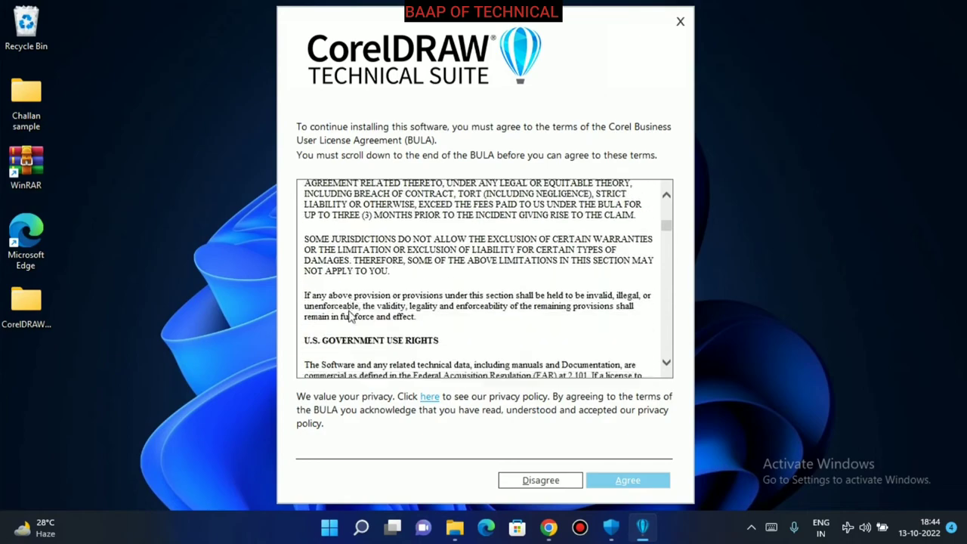
pyautogui.moveTo(665, 240); pyautogui.dragTo(663, 374)
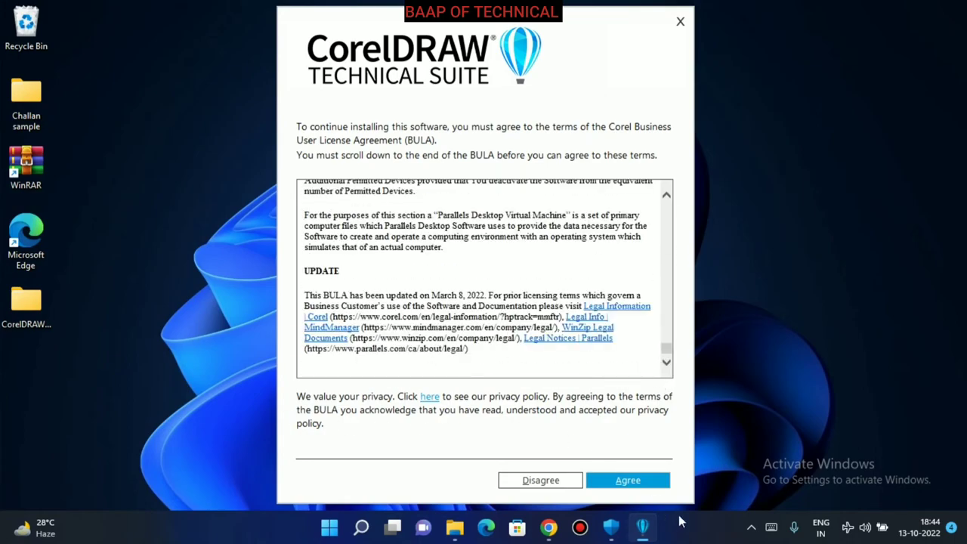
pyautogui.click(643, 481)
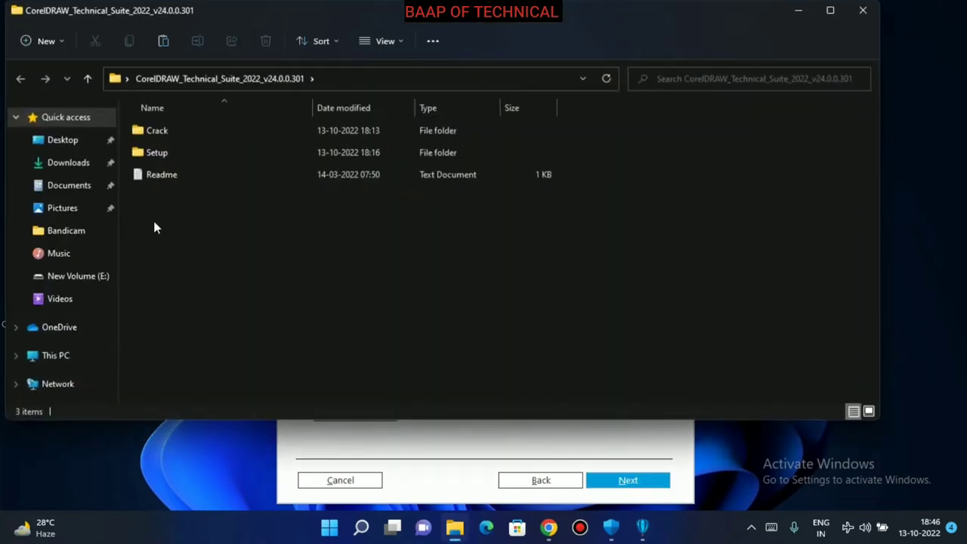
# Copy the product key line from the Readme file in Notepad, then close Notepad and return to the installer.
pyautogui.doubleClick(182, 178)
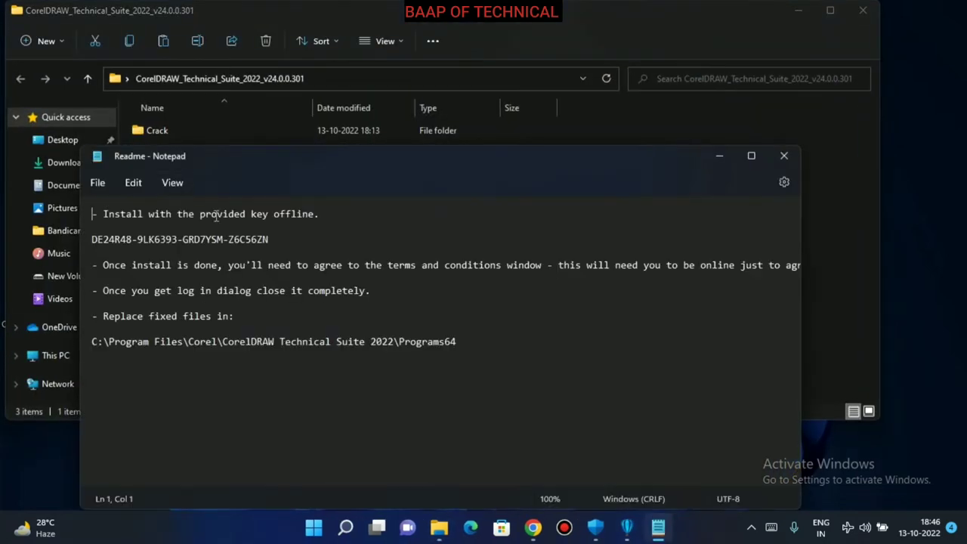
pyautogui.tripleClick(85, 242)
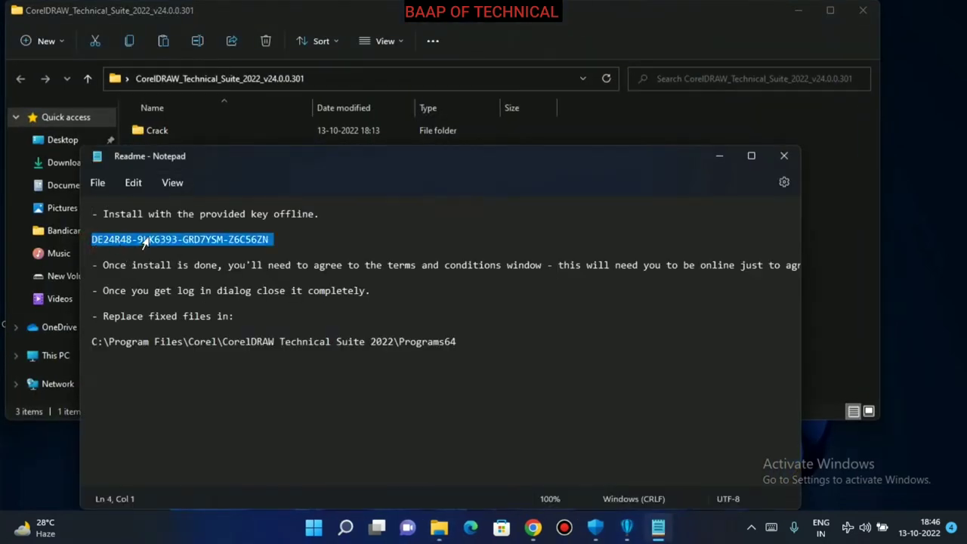
pyautogui.rightClick(159, 242)
pyautogui.click(199, 75)
pyautogui.click(786, 155)
pyautogui.click(803, 15)
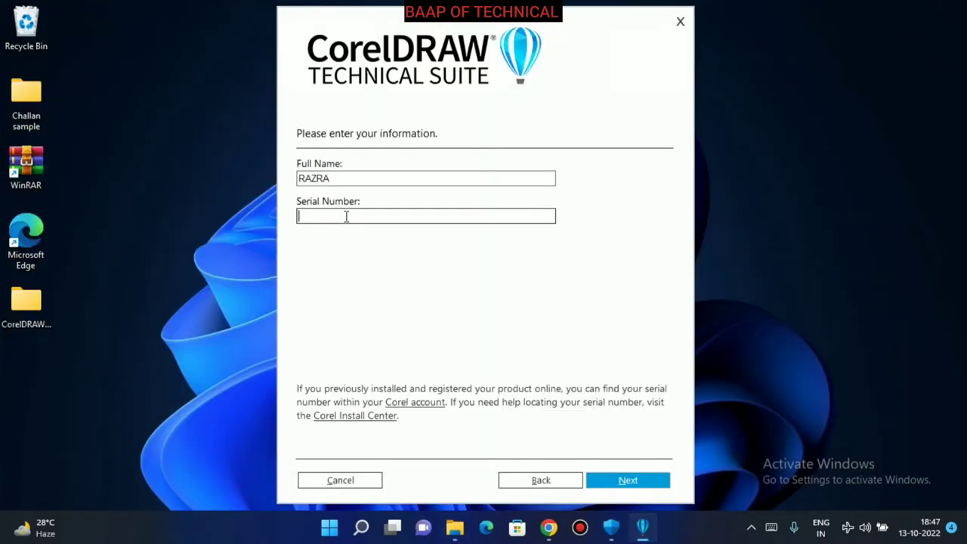
# Paste the product key into the serial field and choose a custom installation.
pyautogui.hotkey('ctrl', 'v')
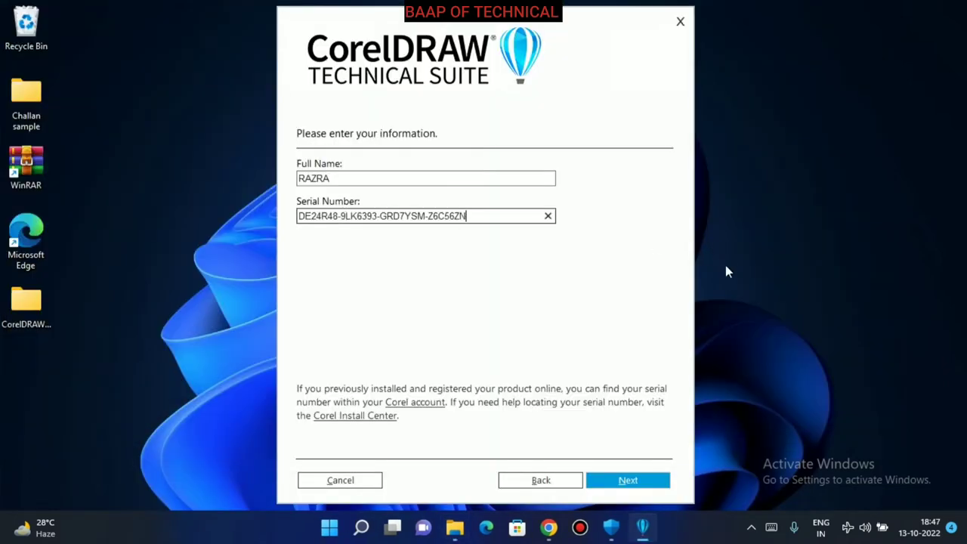
pyautogui.click(648, 484)
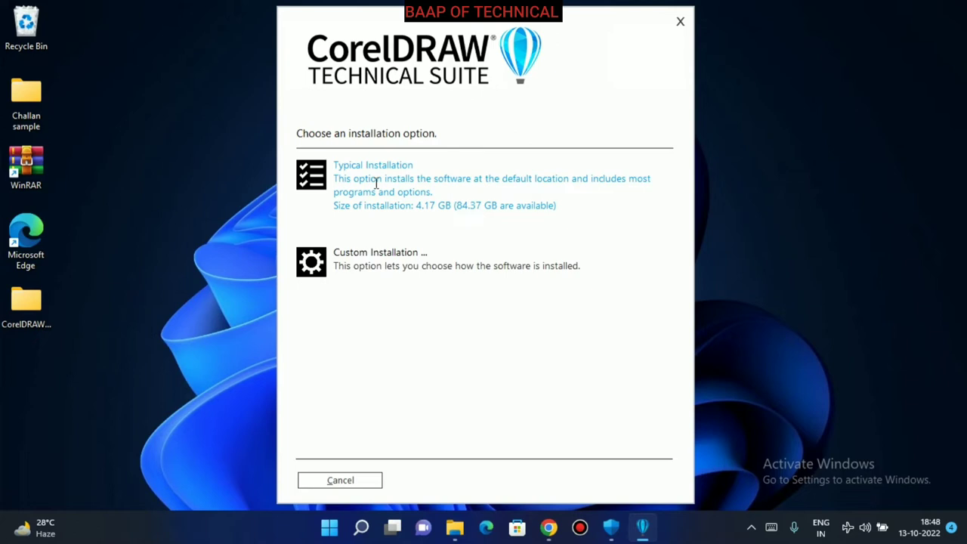
pyautogui.click(404, 266)
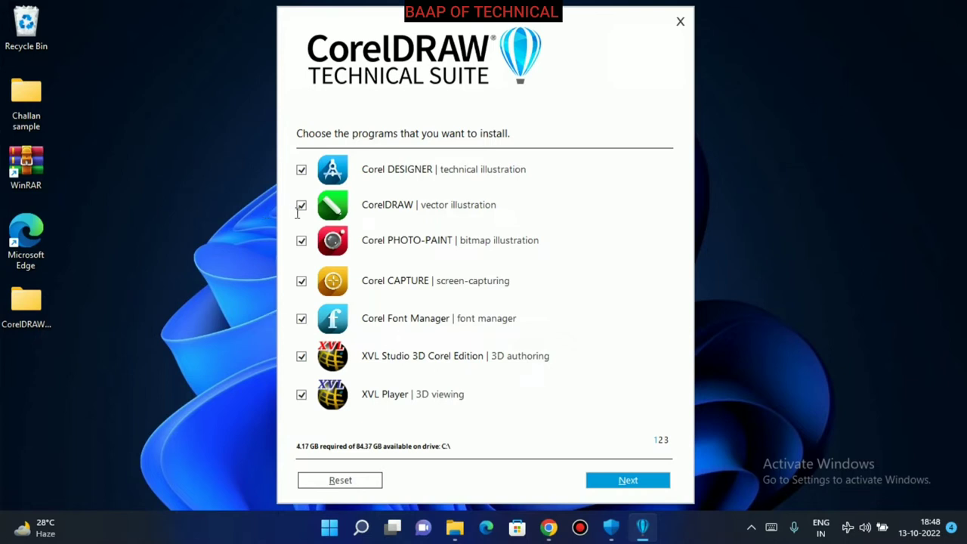
# Deselect Corel Font Manager, XVL Studio 3D and XVL Player, and advance past the features page.
pyautogui.click(301, 320)
pyautogui.click(301, 356)
pyautogui.click(300, 394)
pyautogui.click(628, 482)
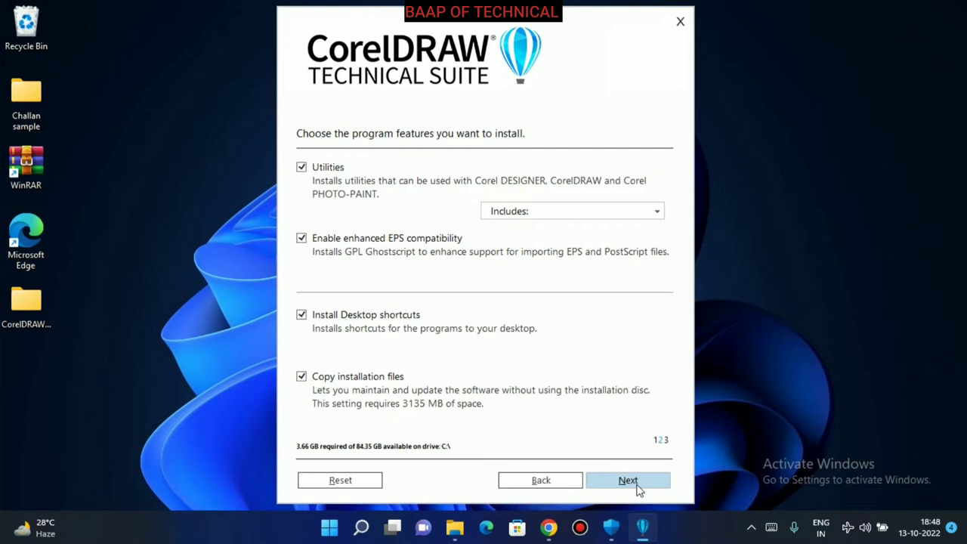
pyautogui.click(628, 481)
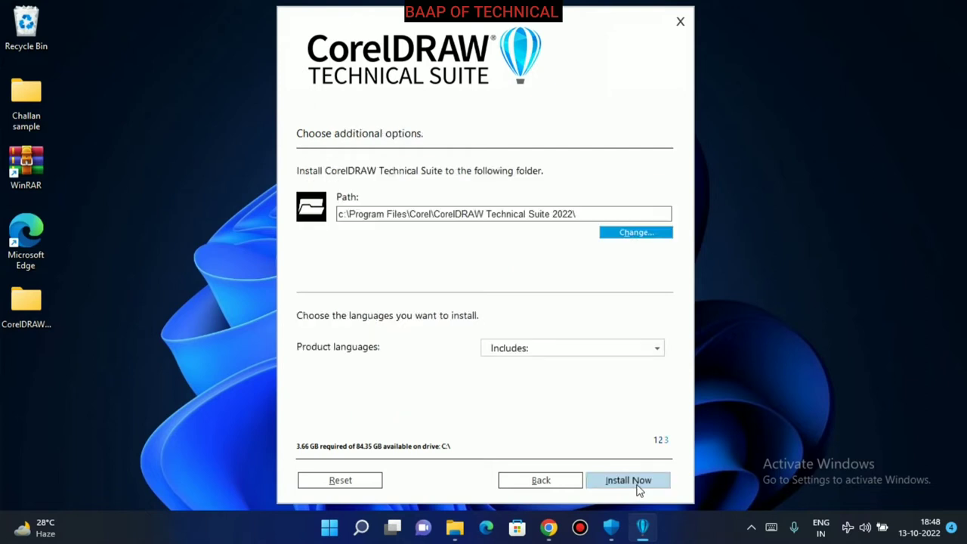
# Install the suite into Program Files and wait for the installation to complete.
pyautogui.click(628, 481)
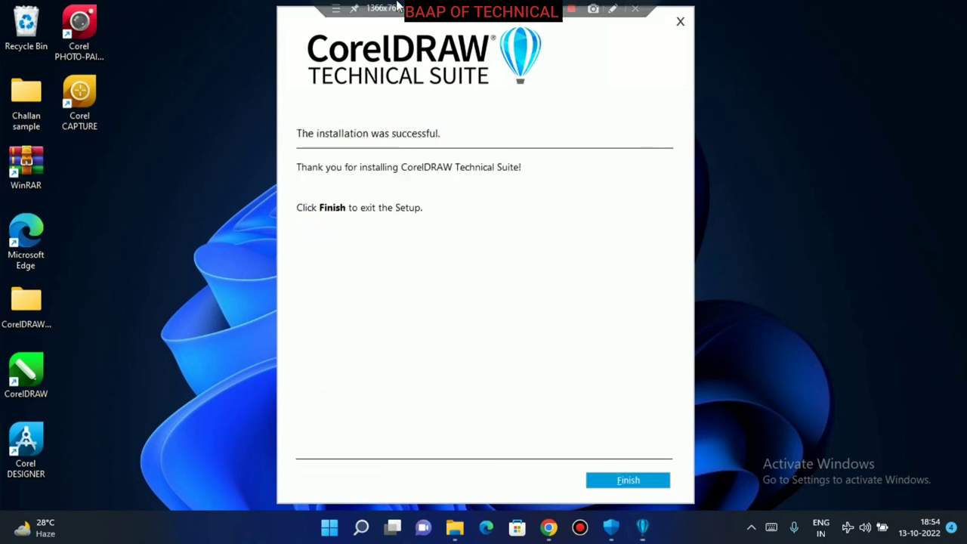
pyautogui.moveTo(398, 6)
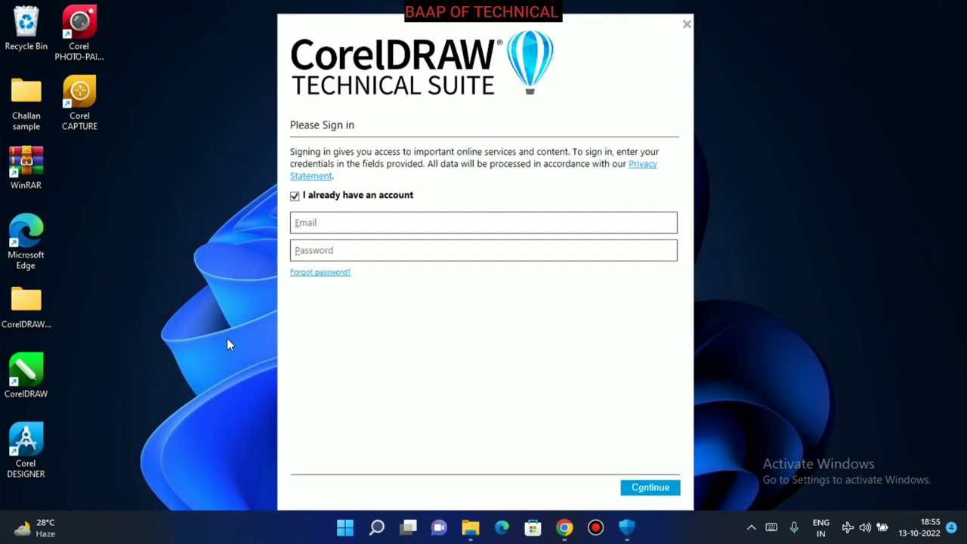
# Switch to creating a new account and enter the account e-mail address.
pyautogui.click(336, 221)
pyautogui.click(293, 196)
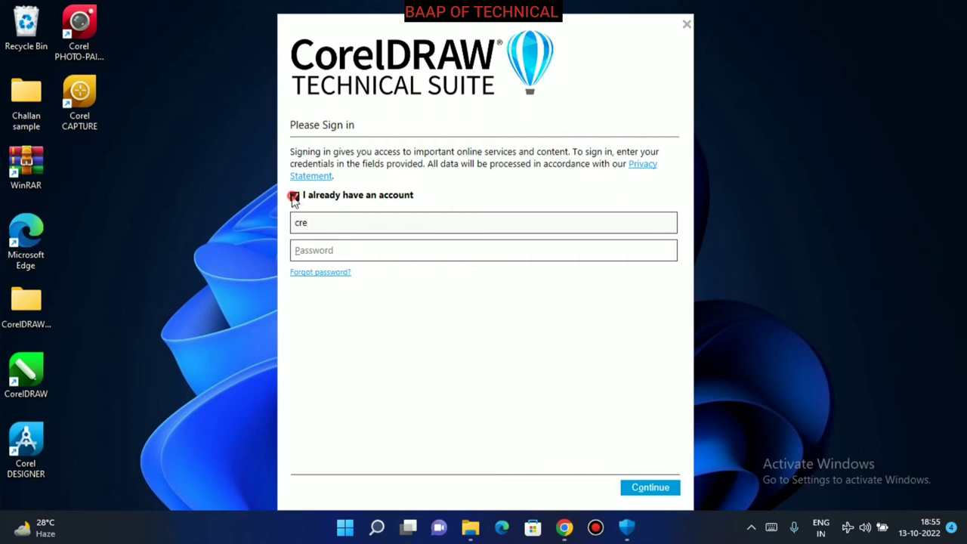
pyautogui.click(359, 221)
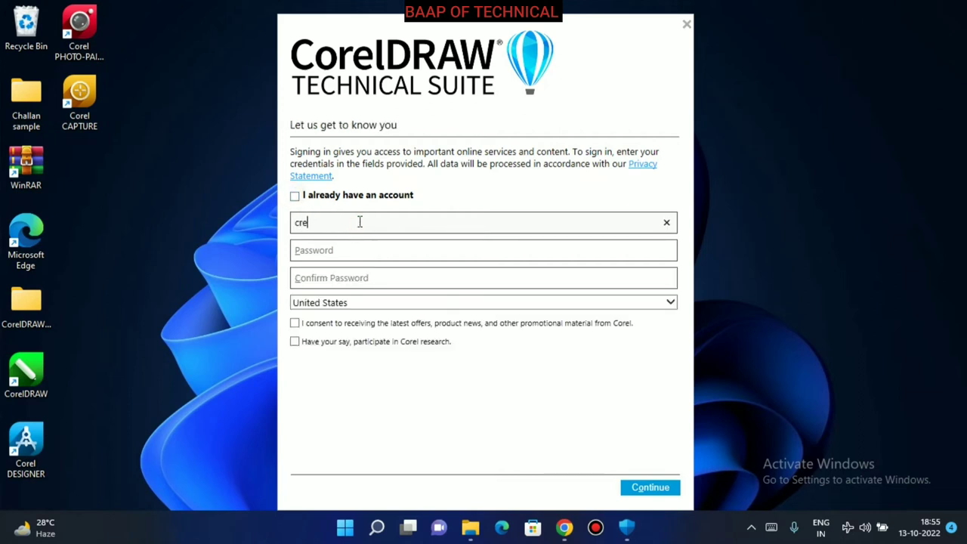
# Type the account password in both the Password and Confirm Password fields.
pyautogui.press('Tab')
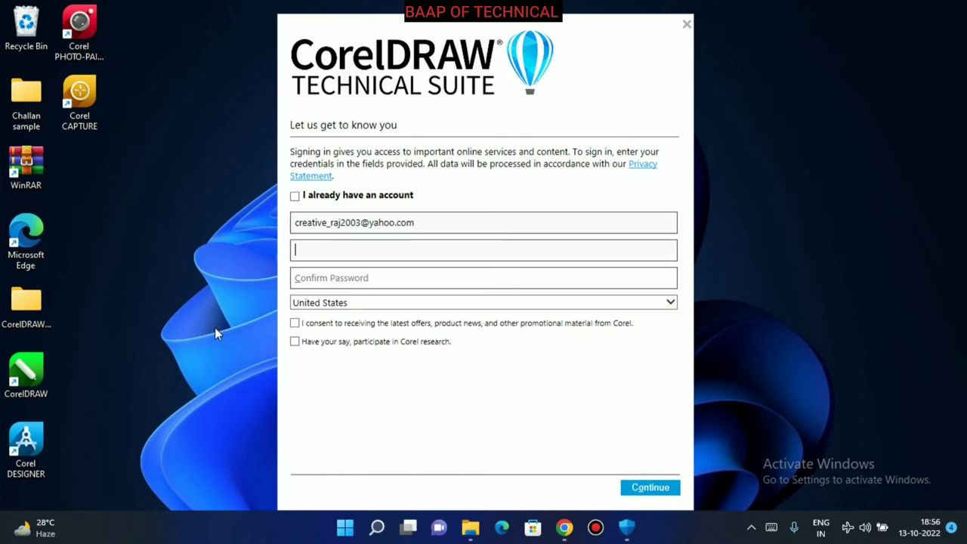
pyautogui.write('••••••••••')
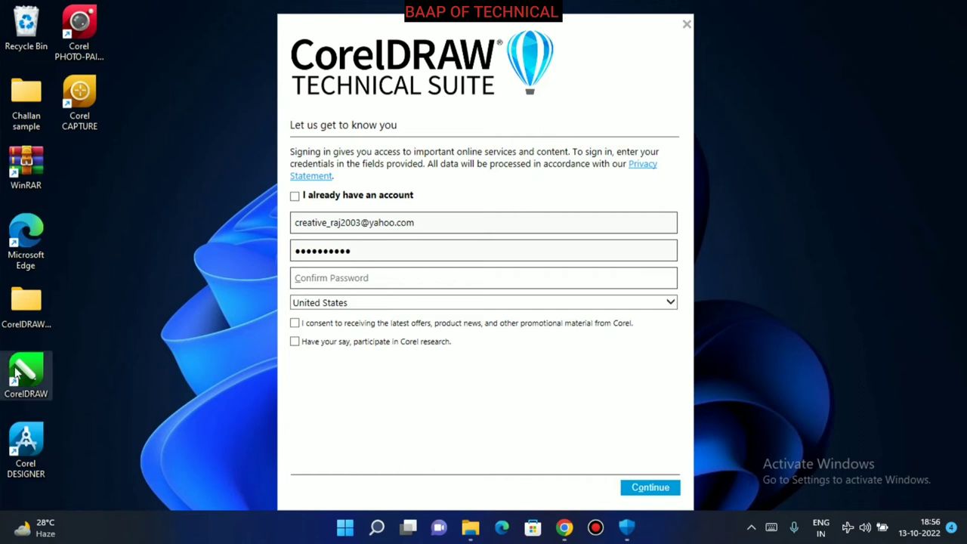
pyautogui.press('Tab')
pyautogui.write('••••••••••')
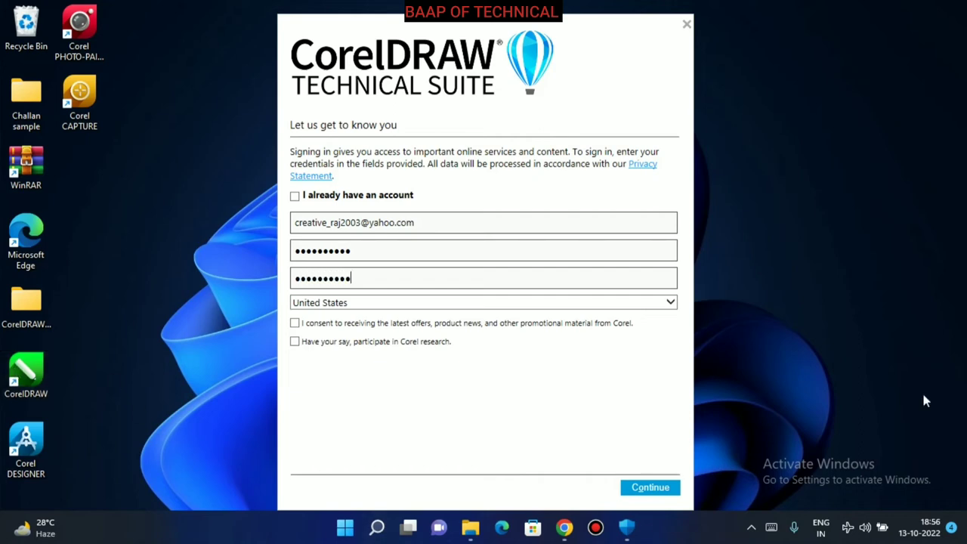
pyautogui.press('Tab')
# Choose India as the account country and try submitting the form.
pyautogui.click(671, 303)
pyautogui.scroll(20, 363, 257)
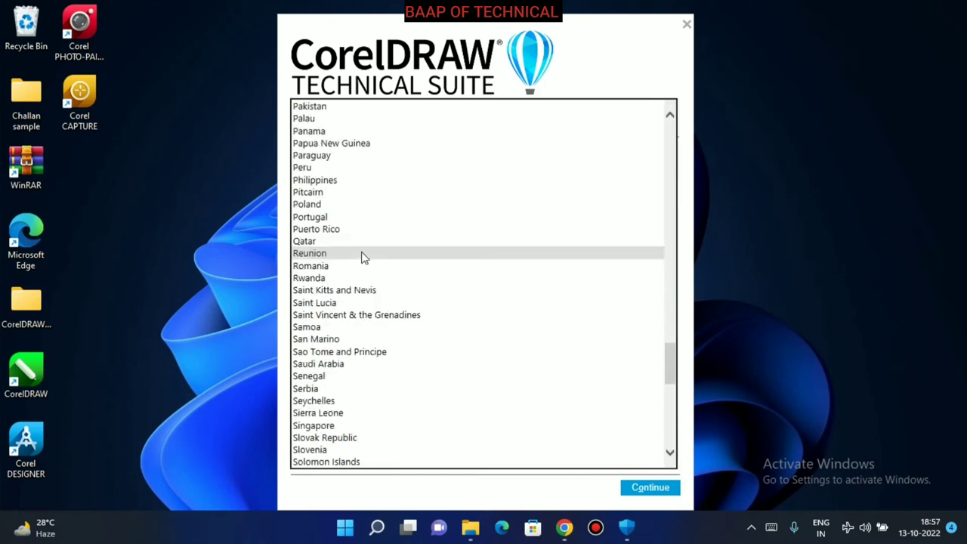
pyautogui.scroll(12, 361, 256)
pyautogui.scroll(-1, 361, 255)
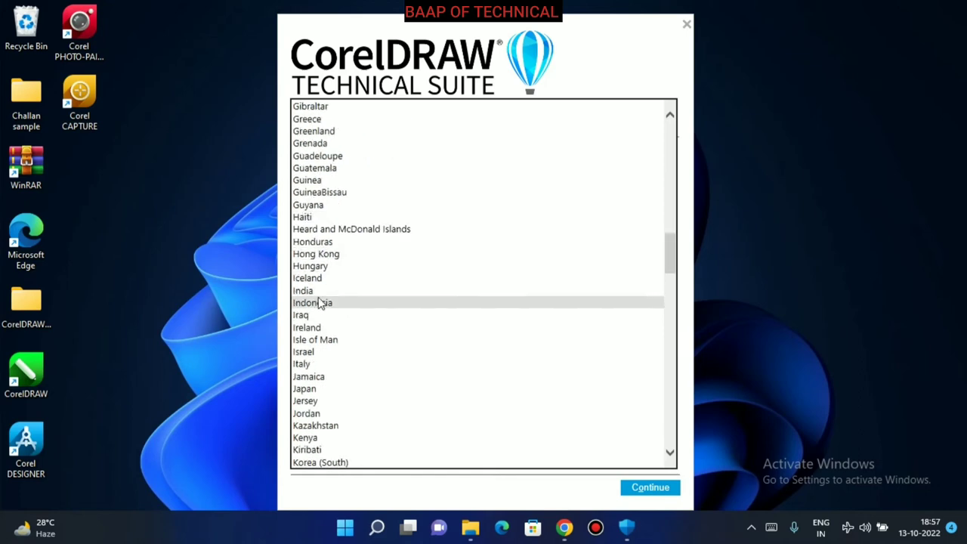
pyautogui.click(324, 302)
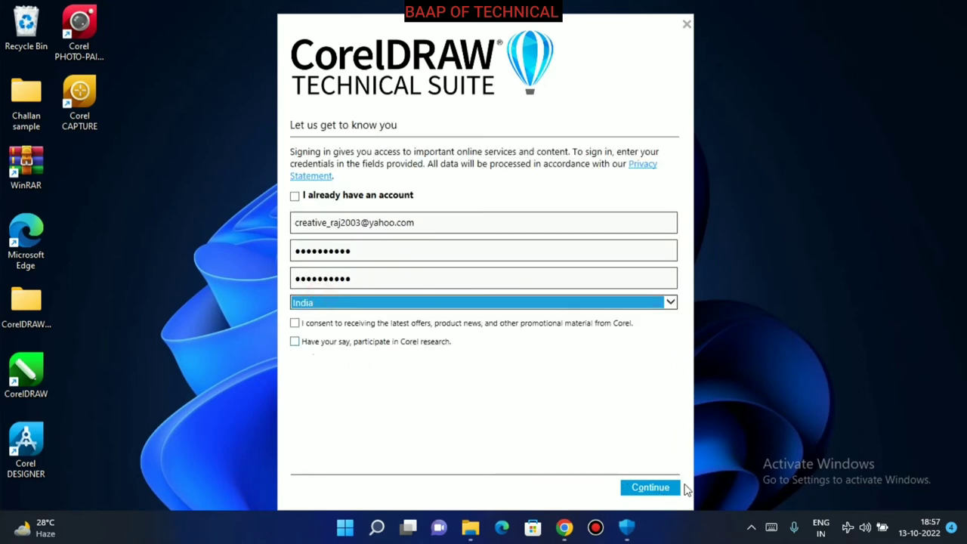
pyautogui.click(644, 490)
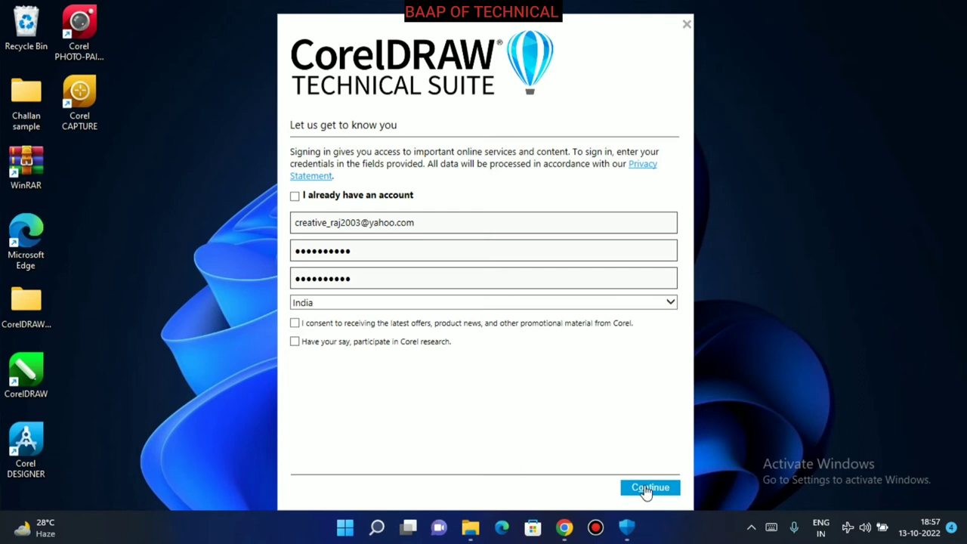
# Tick the Corel promotional offers and Corel research consent checkboxes.
pyautogui.click(295, 323)
pyautogui.click(295, 341)
pyautogui.click(849, 528)
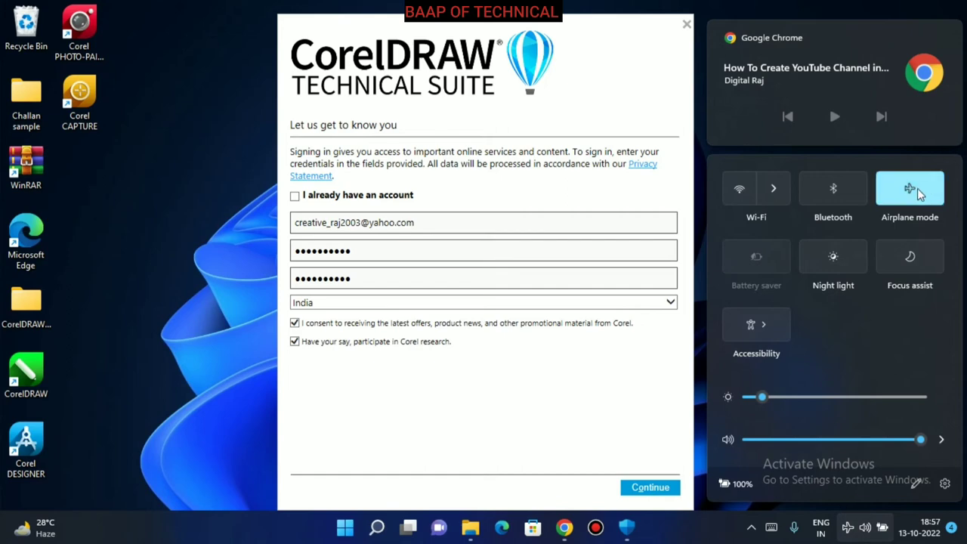
pyautogui.click(703, 541)
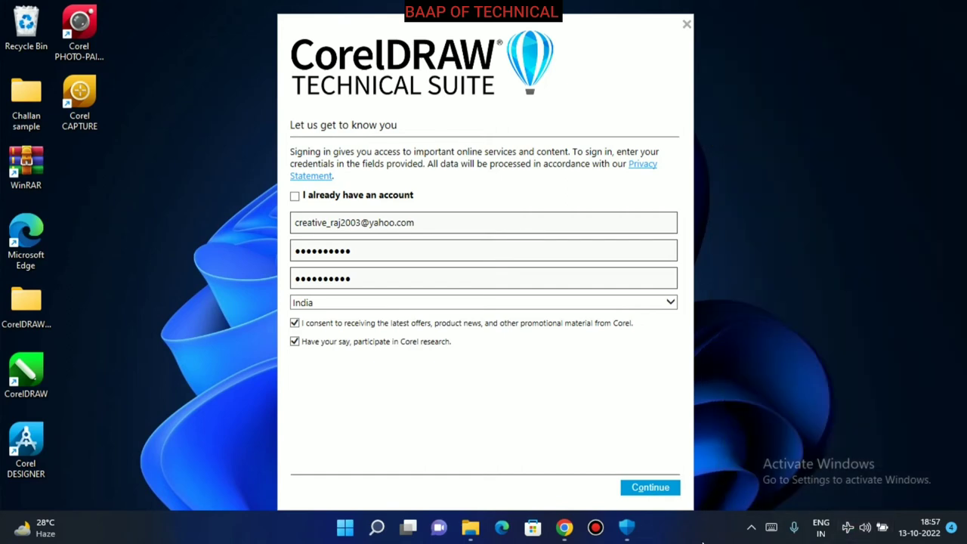
# Turn Tamper Protection, automatic sample submission and cloud-delivered protection back on in Windows Security.
pyautogui.click(627, 527)
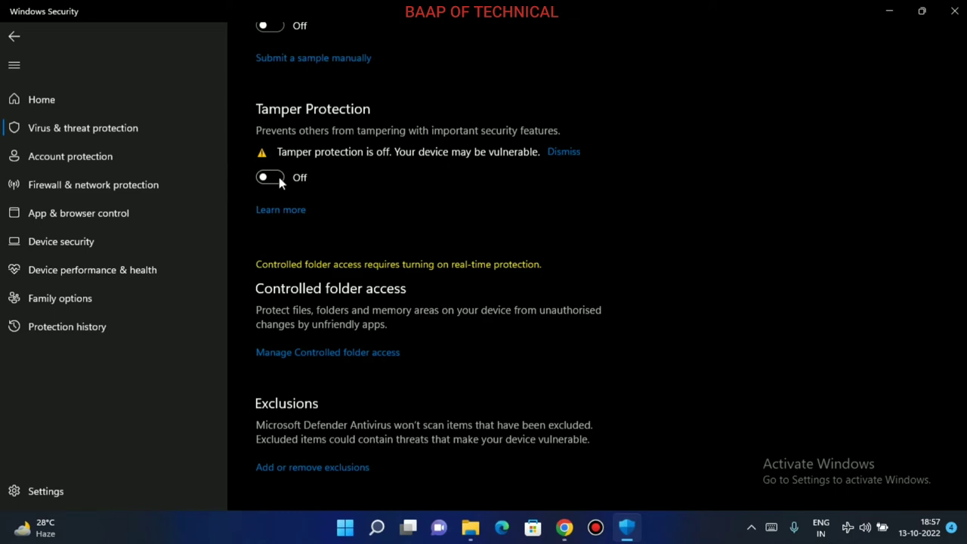
pyautogui.click(278, 177)
pyautogui.scroll(5, 287, 249)
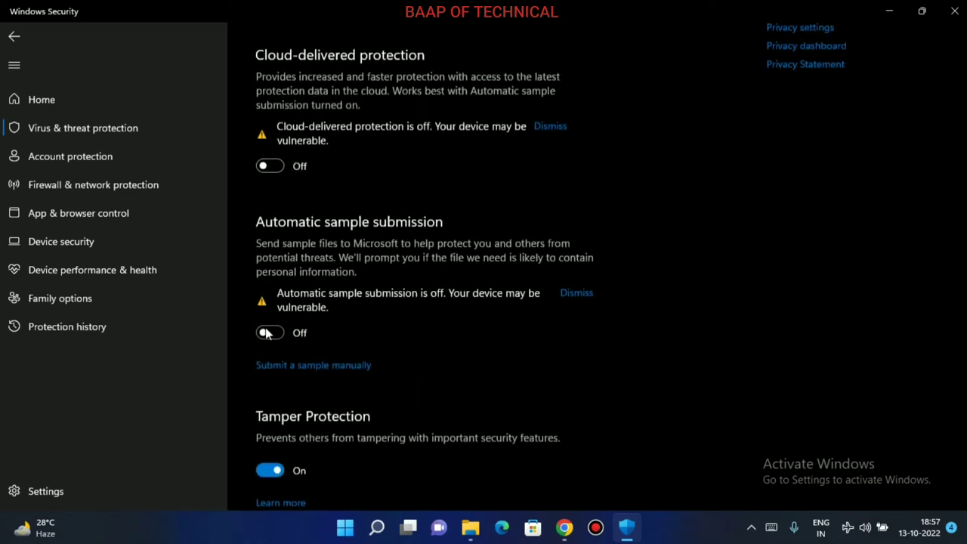
pyautogui.click(266, 333)
pyautogui.click(282, 165)
# Turn Real-time protection back on and close Windows Security.
pyautogui.scroll(3, 282, 168)
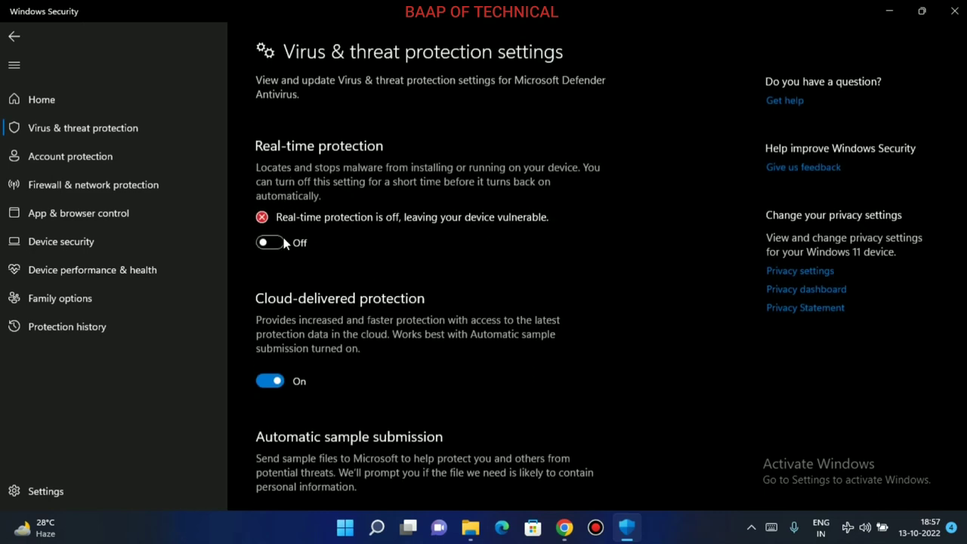
pyautogui.click(280, 245)
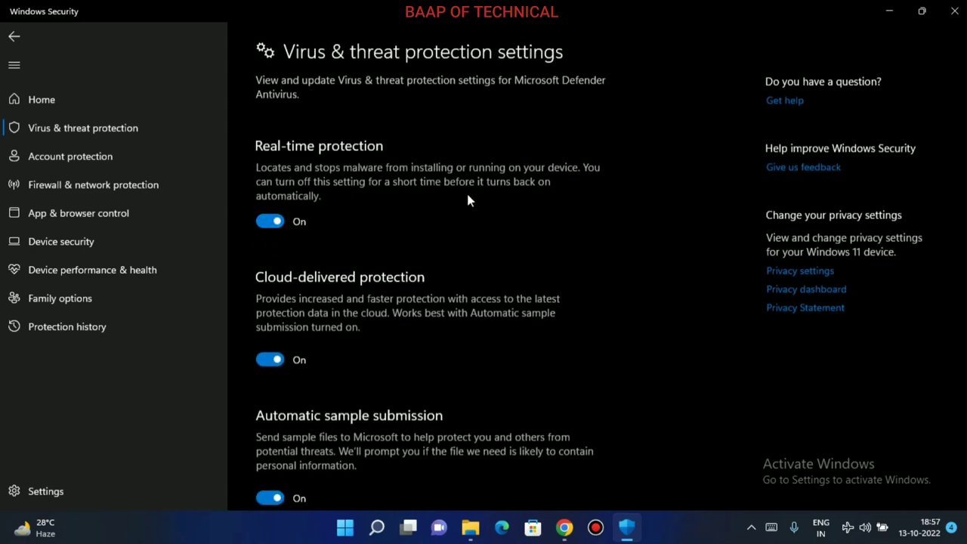
pyautogui.scroll(-5, 465, 198)
pyautogui.scroll(5, 465, 201)
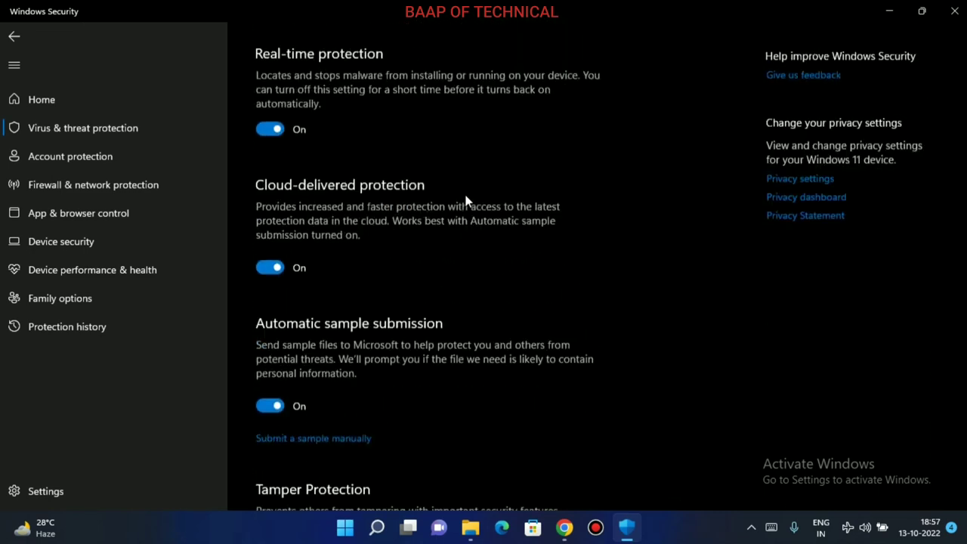
pyautogui.click(955, 12)
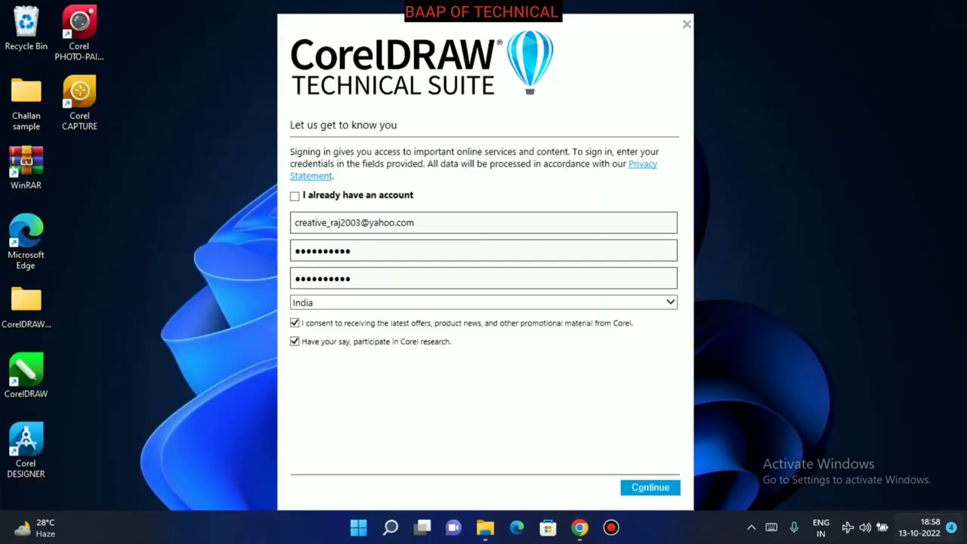
# Turn airplane mode off, untick the promotional-offers and Corel research opt-ins, and submit the account form.
pyautogui.click(865, 528)
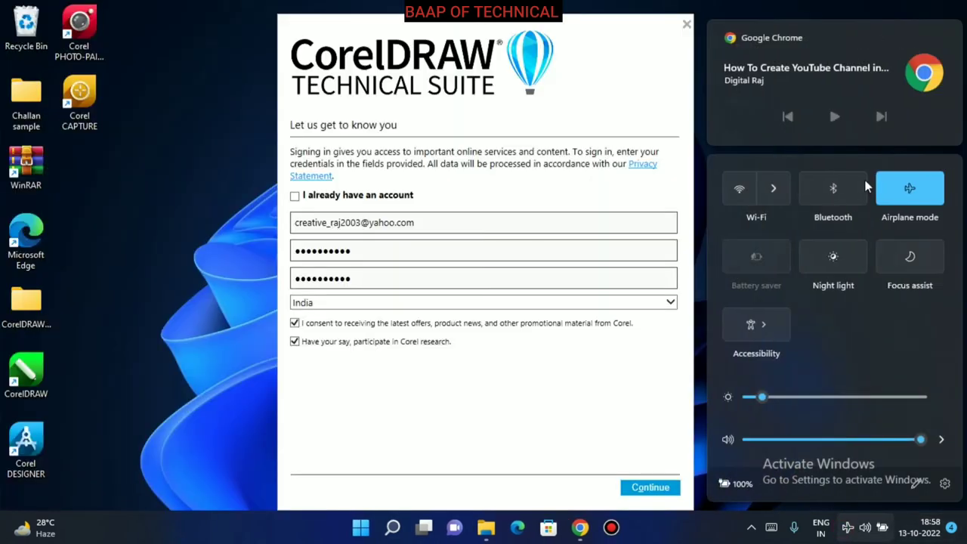
pyautogui.click(904, 196)
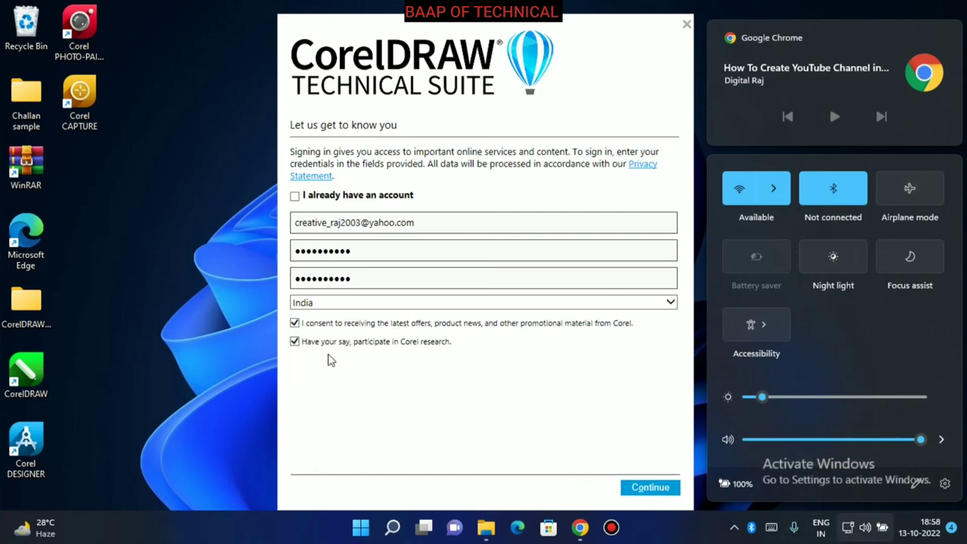
pyautogui.click(294, 324)
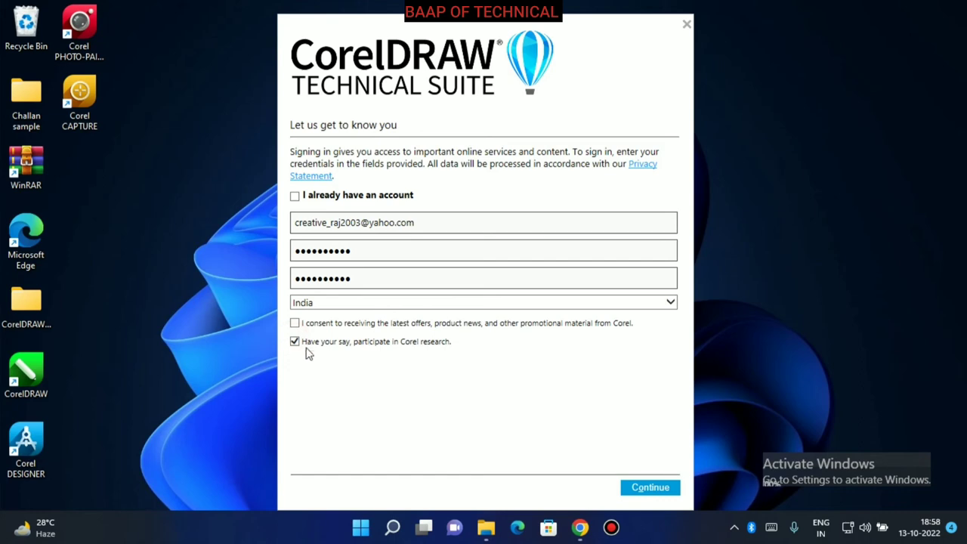
pyautogui.click(295, 341)
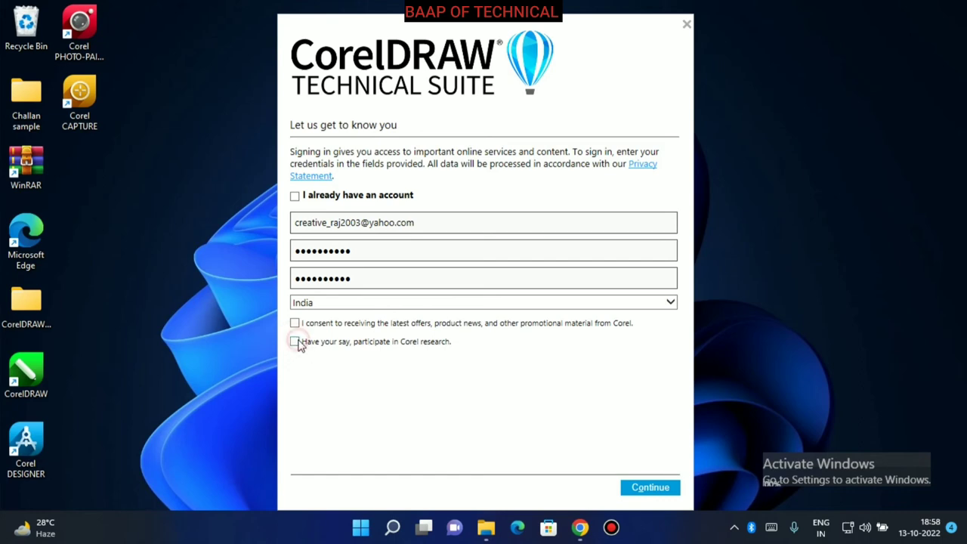
pyautogui.click(651, 489)
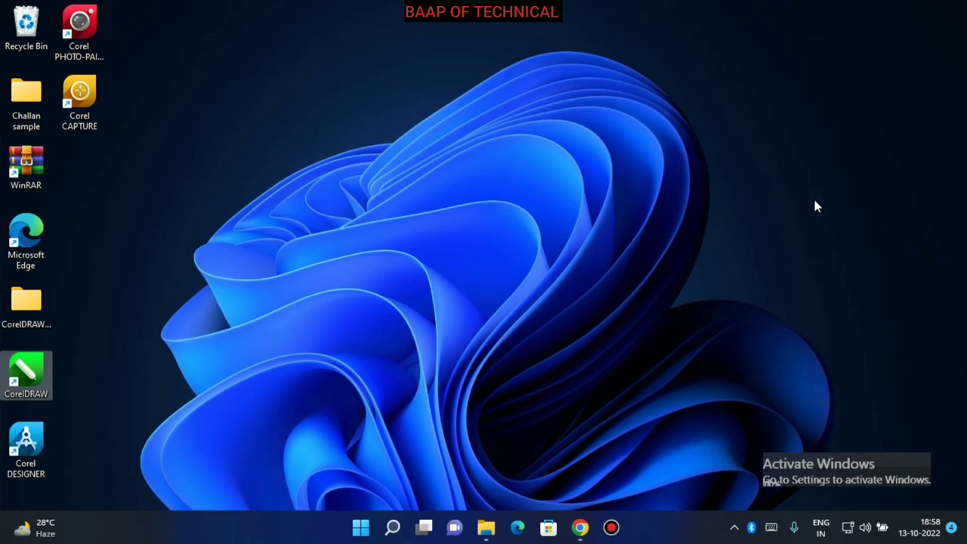
# Refresh the desktop and start CorelDRAW from its desktop shortcut until 'Loading Application...' appears.
pyautogui.rightClick(654, 169)
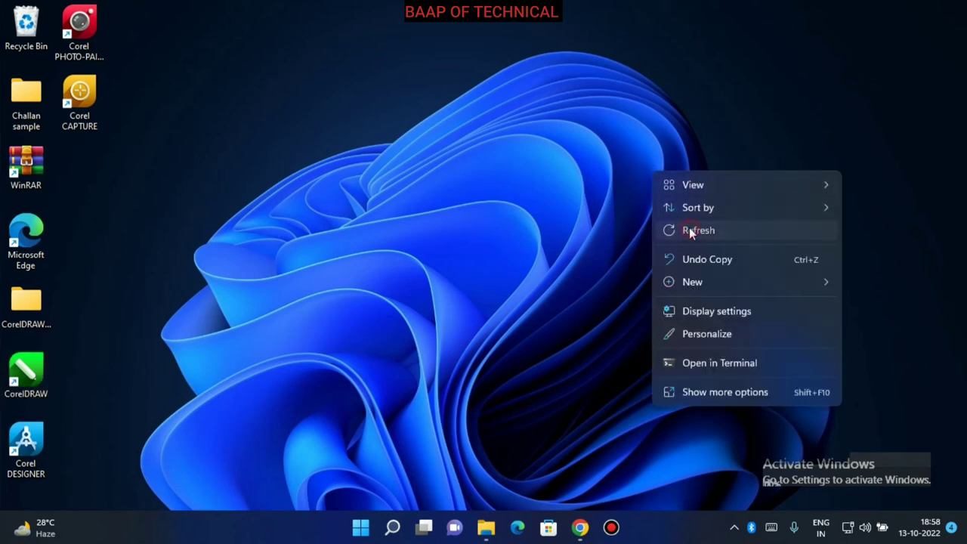
pyautogui.click(690, 231)
pyautogui.doubleClick(38, 372)
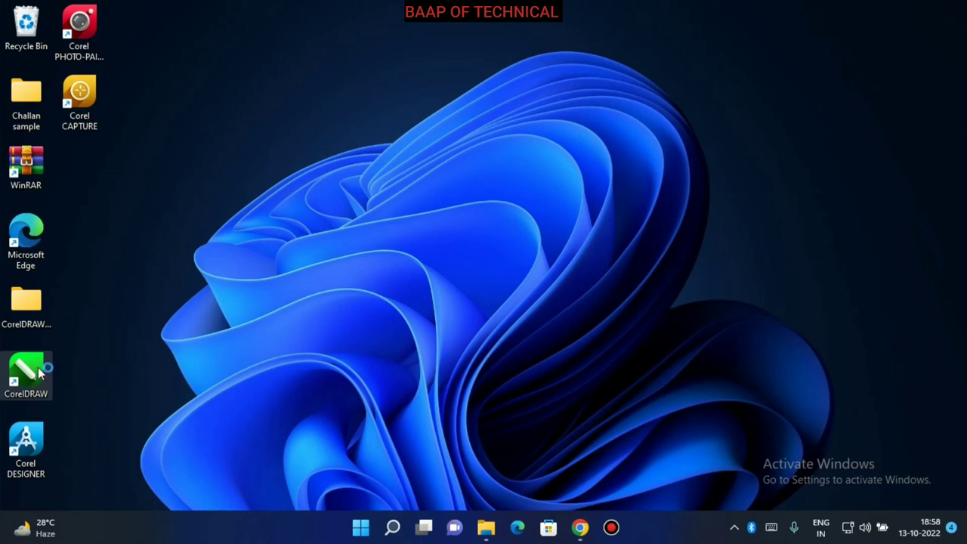
pyautogui.click(670, 232)
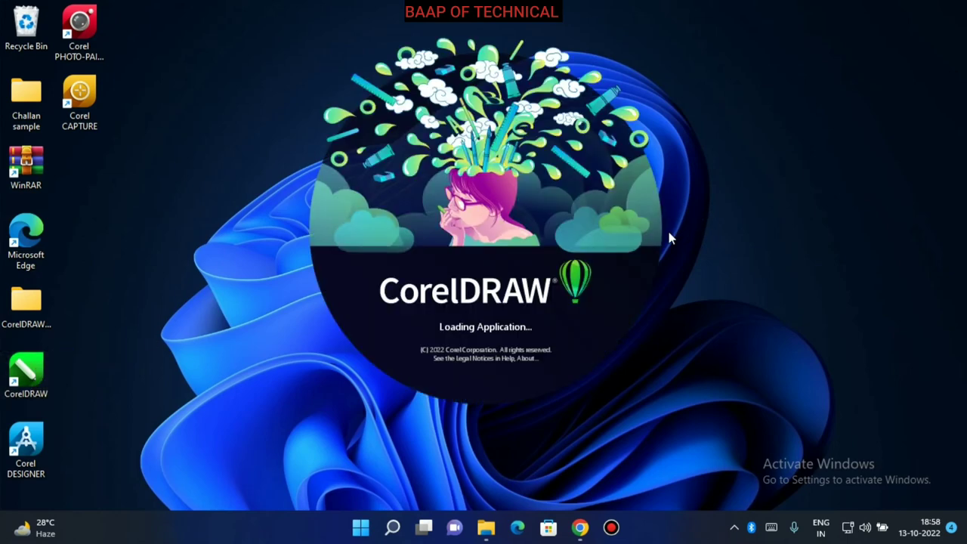